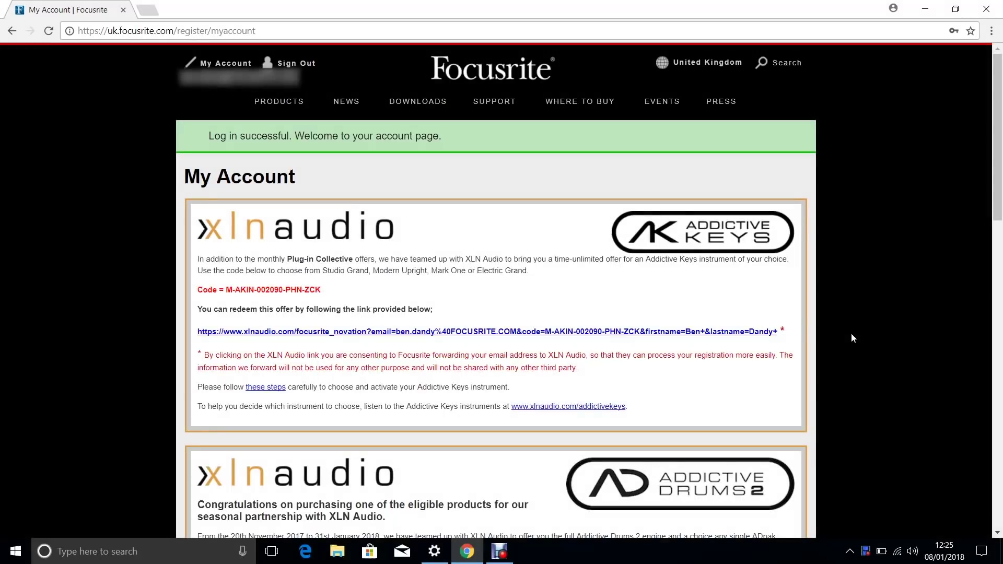
Open the Clarett 2Pre's Downloads & Activation Codes and scroll to the Bundled Software Activation Codes
drag(996, 180, 988, 497)
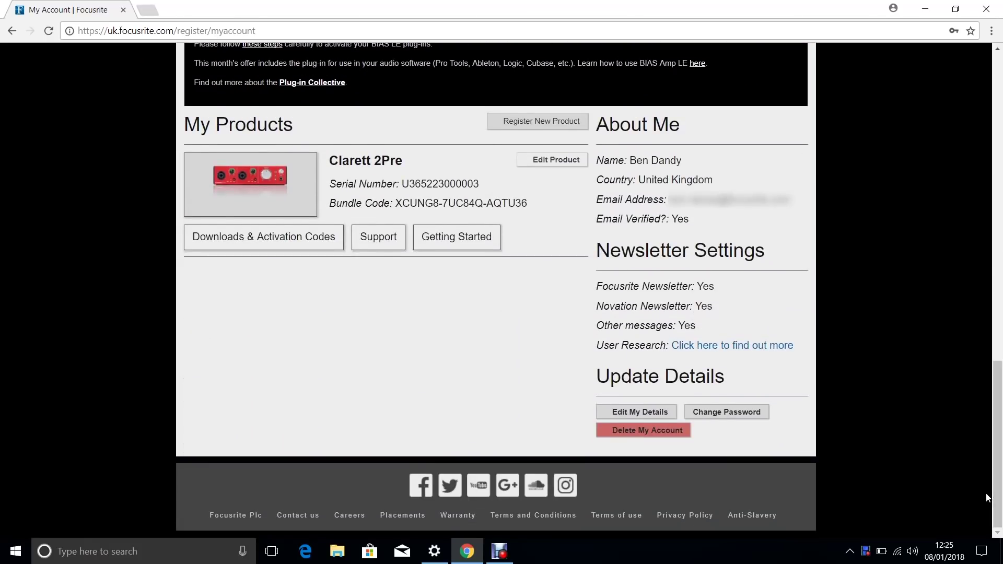
click(288, 236)
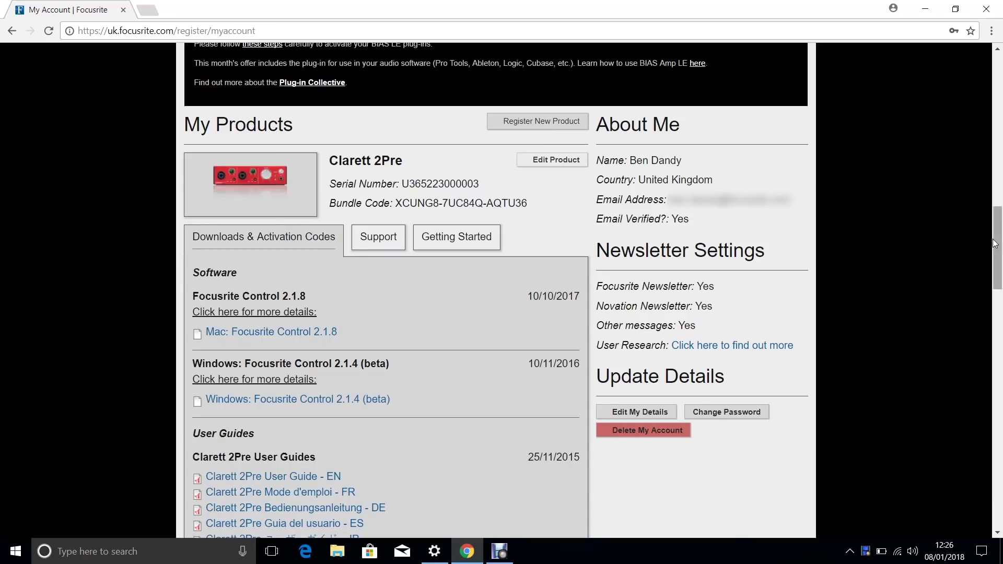
drag(996, 244, 995, 348)
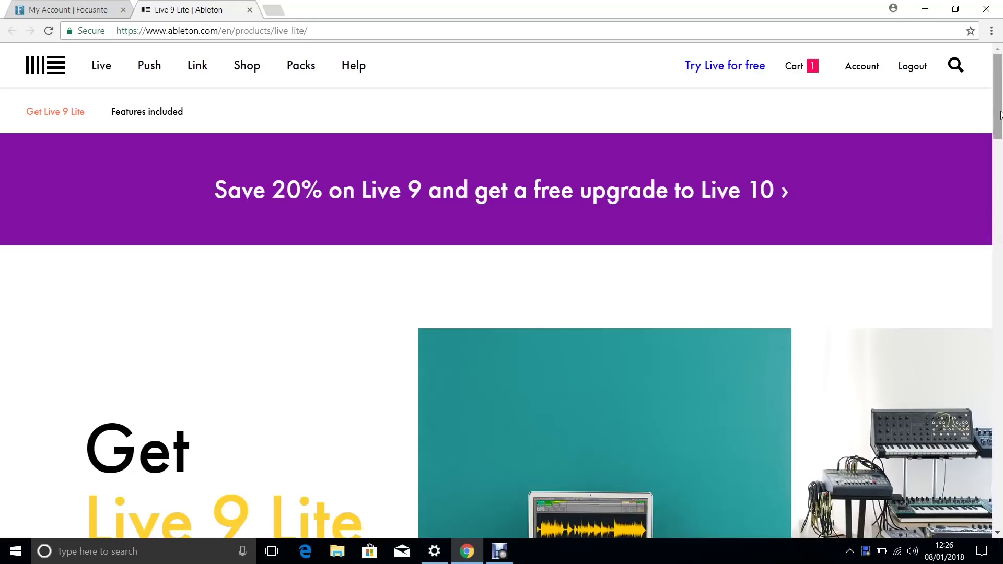
Download the Windows 64-bit installer from the Get Live 9 Lite section
drag(1000, 116, 1000, 174)
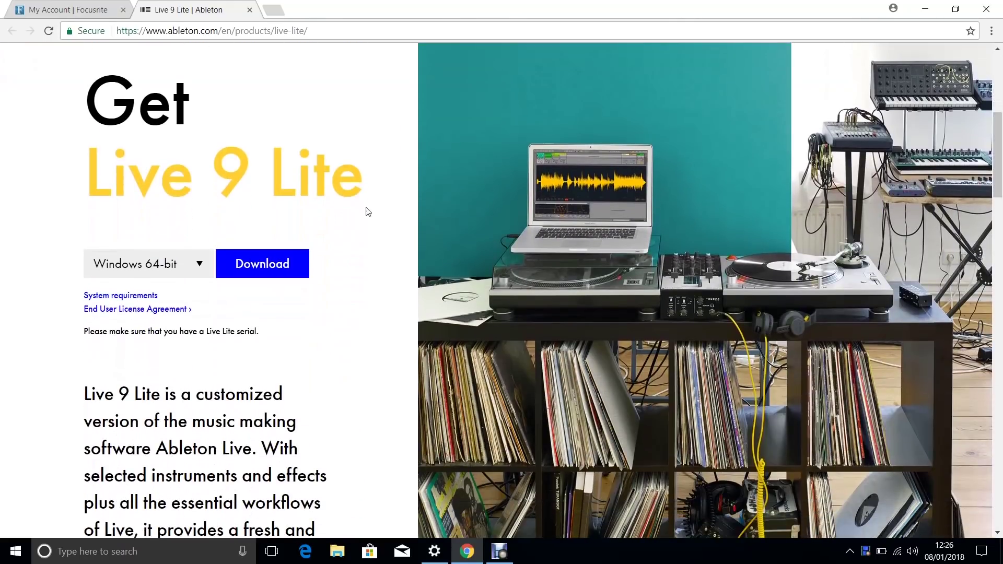
click(249, 270)
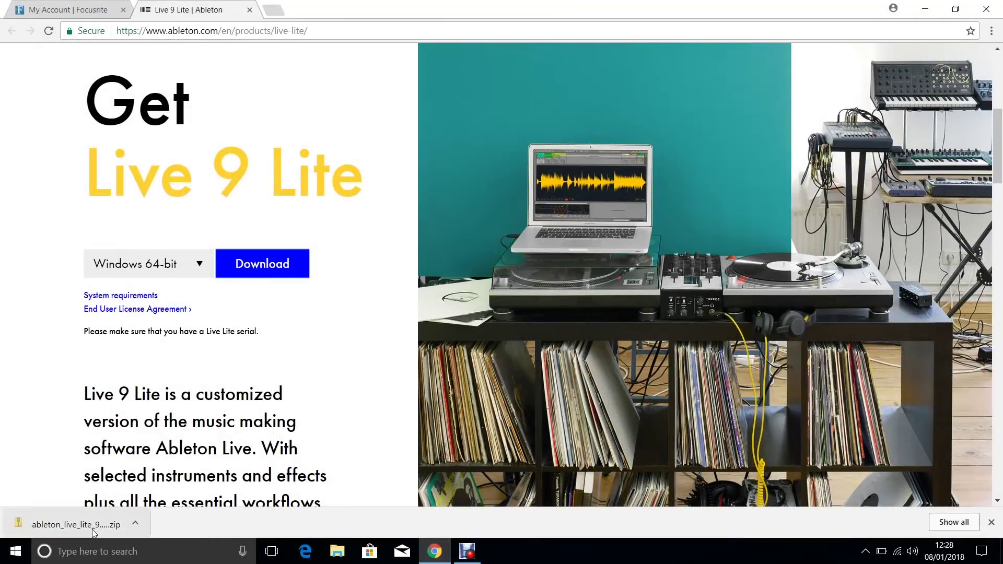
Open the downloaded Live 9 Lite zip and launch its Setup installer
click(92, 528)
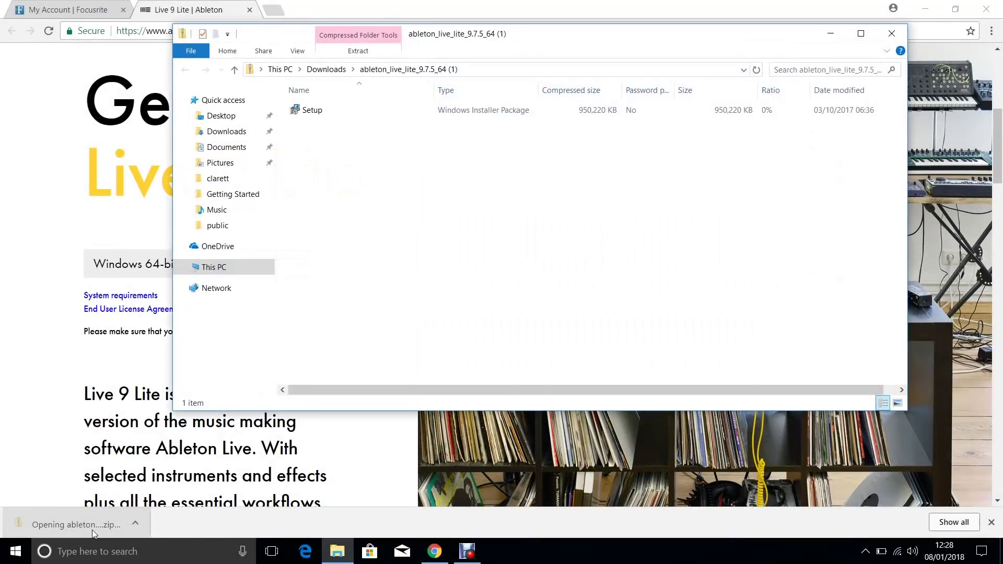
click(313, 116)
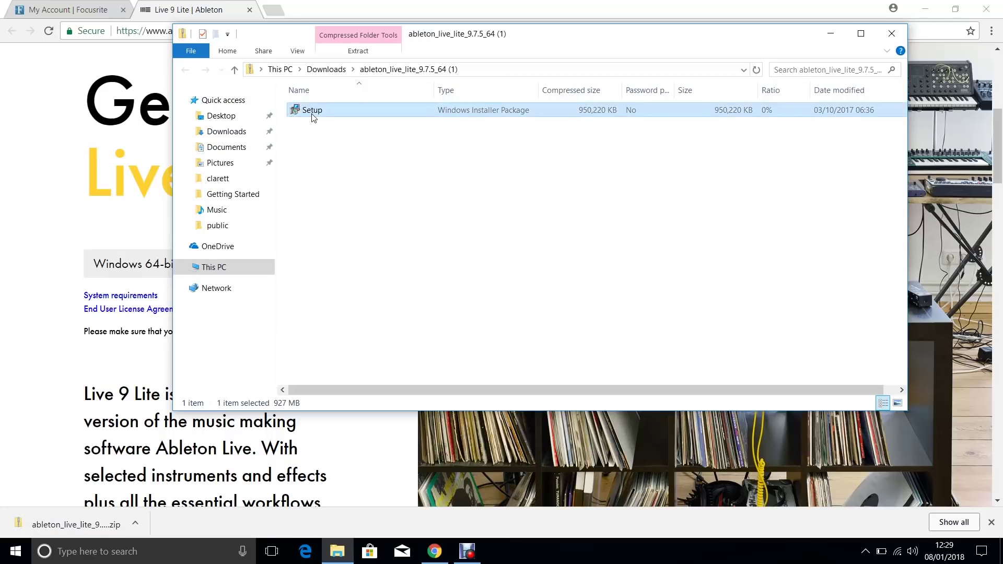
double_click(313, 116)
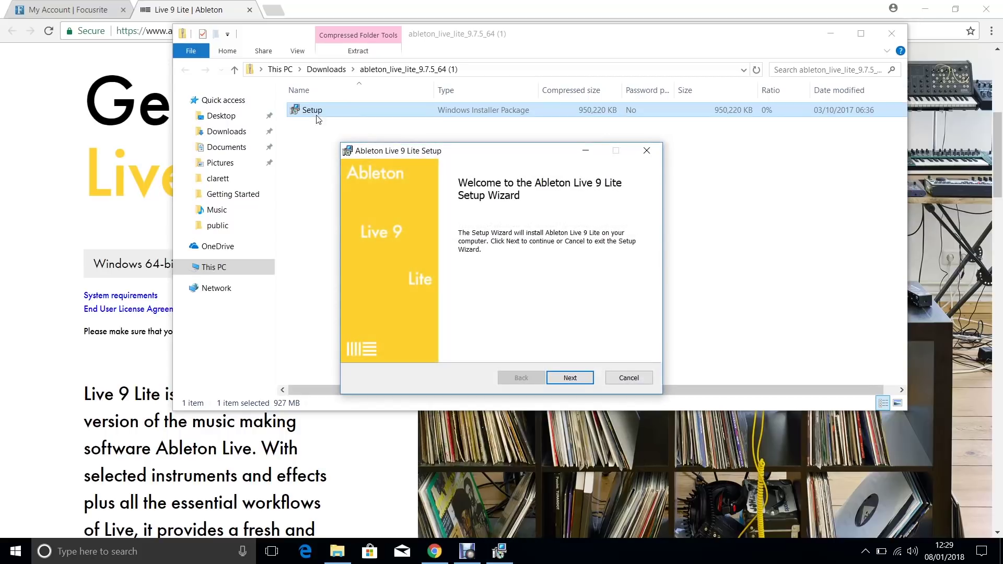
Accept the licence agreement, keep the default destination folder, and start the installation
click(569, 379)
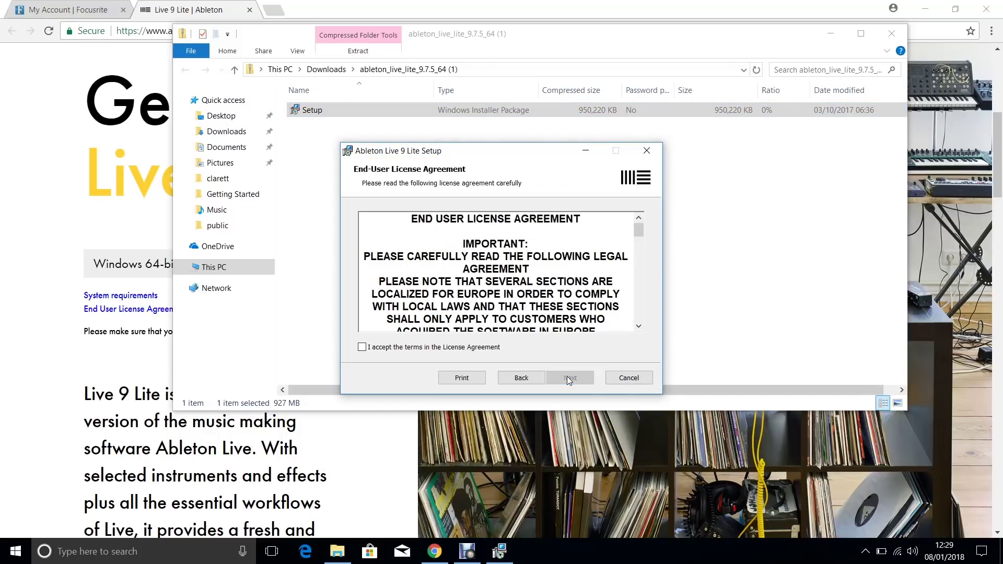
click(362, 348)
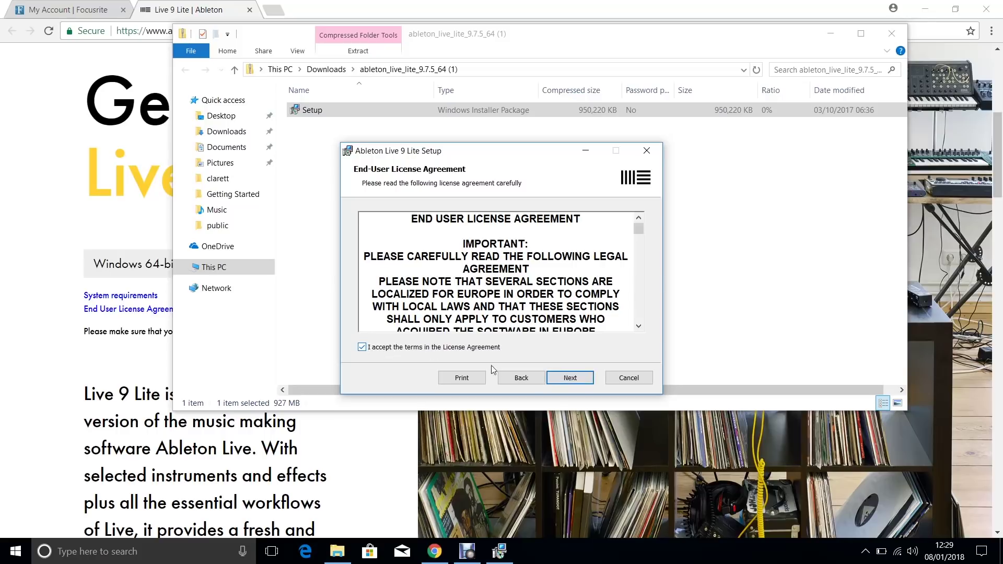
click(569, 379)
click(570, 378)
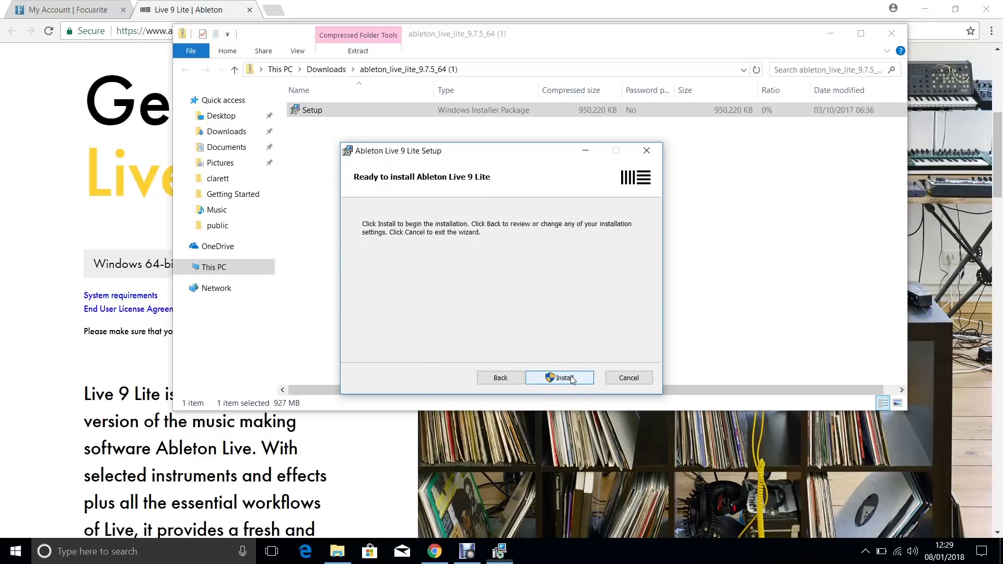
click(571, 379)
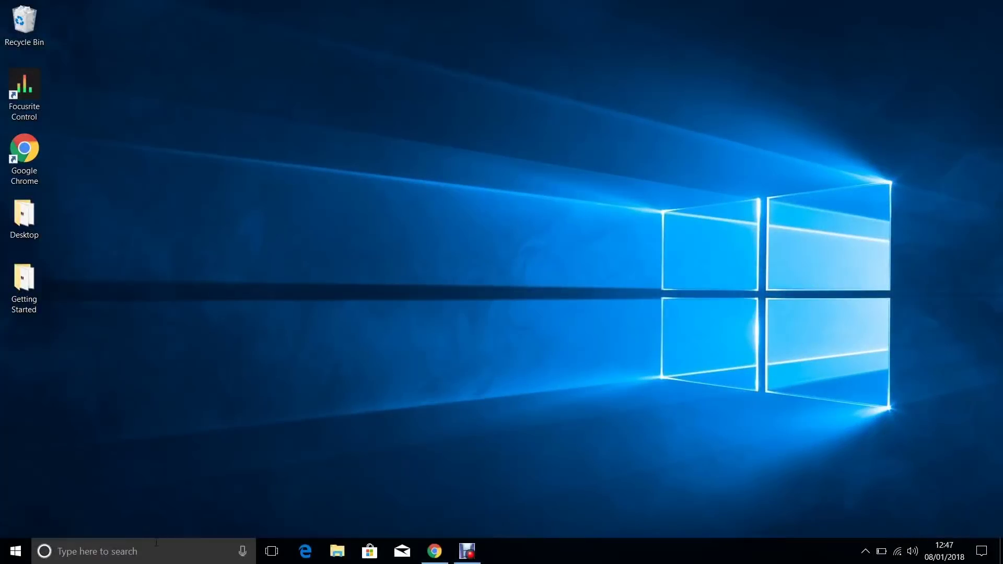
Search Windows for 'ableton' and launch the Ableton Live 9 Lite best match
click(155, 551)
text(ab)
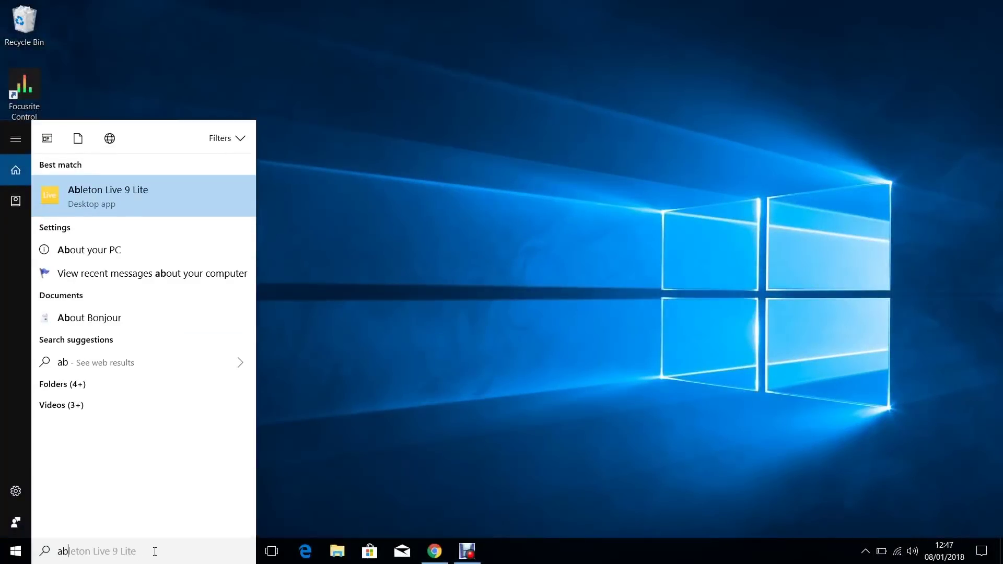
text(leton)
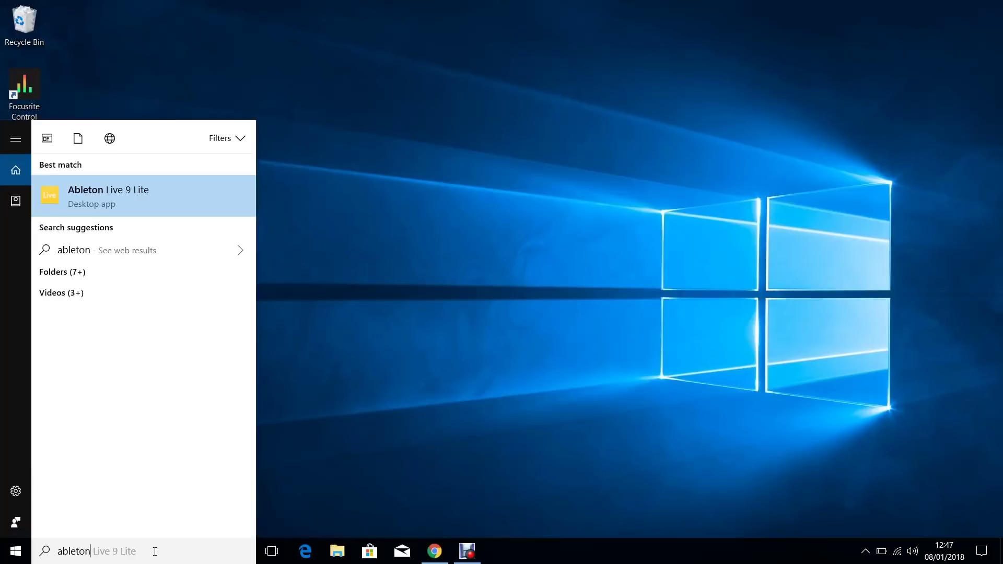
click(160, 197)
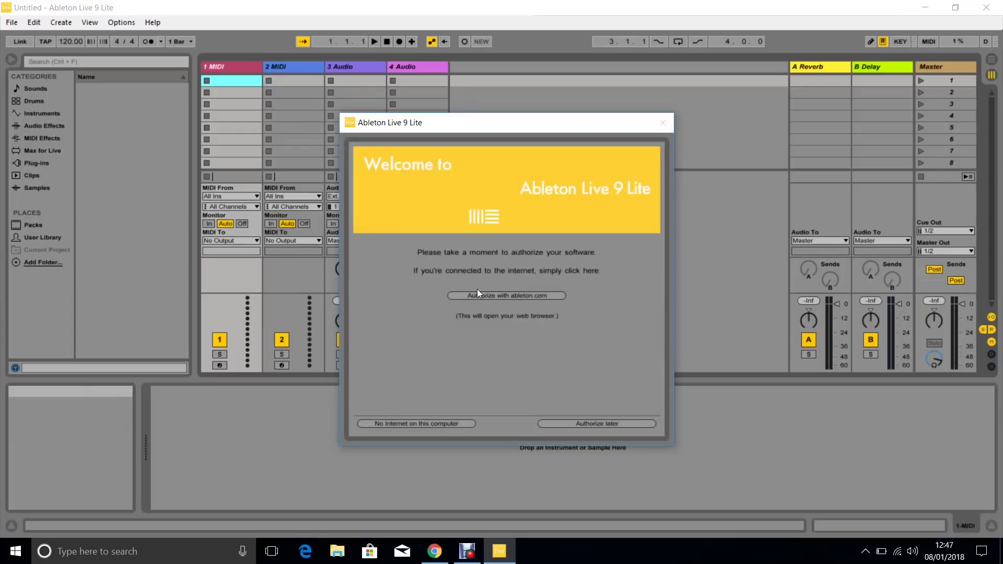
Choose Authorize with ableton.com and register a new account with an e-mail address and password
click(492, 295)
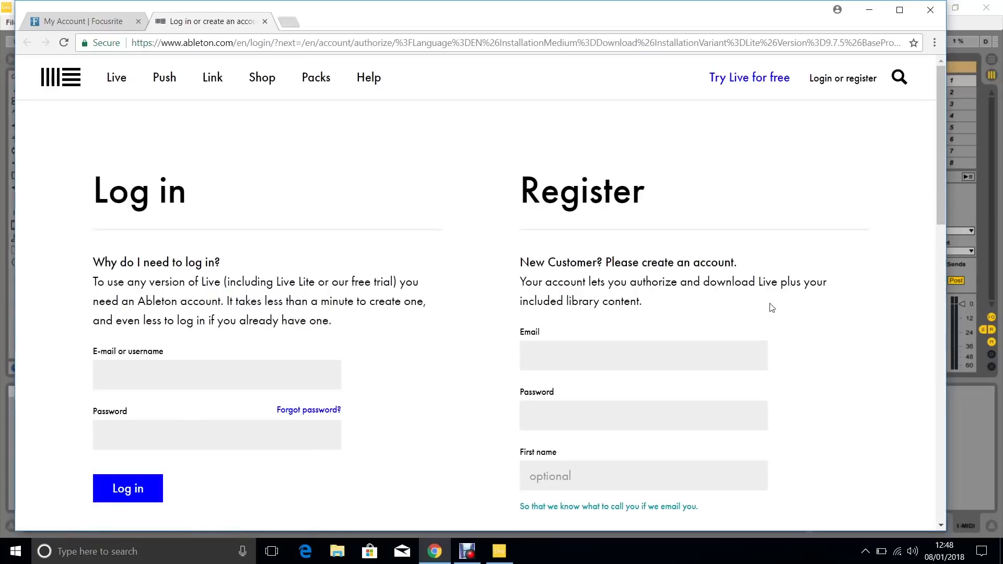
drag(940, 199, 945, 255)
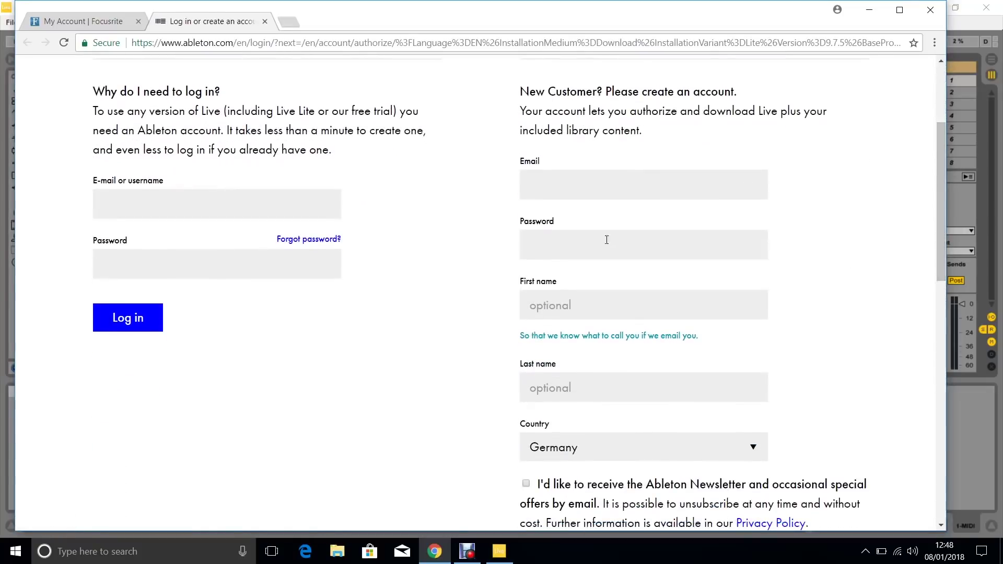
click(585, 184)
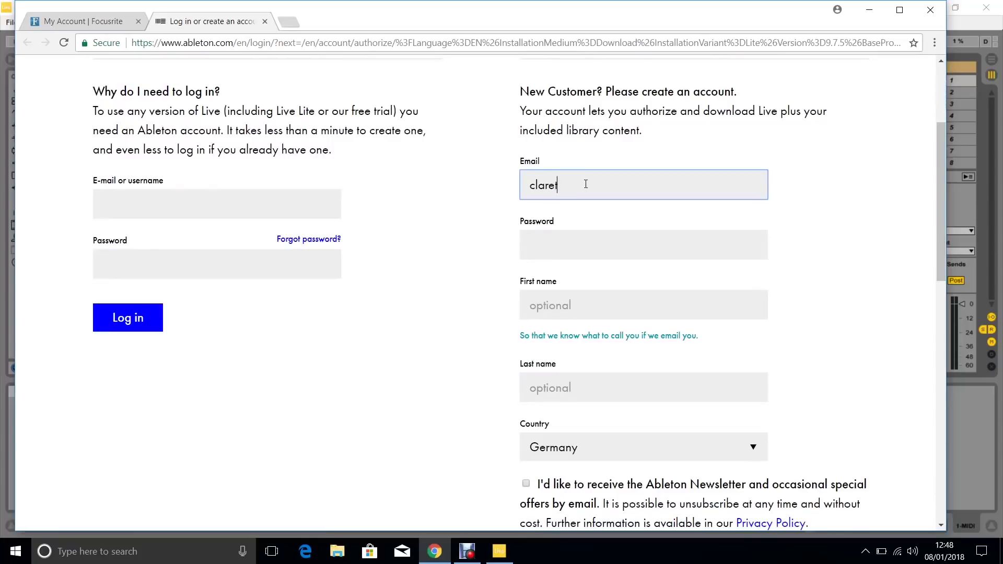
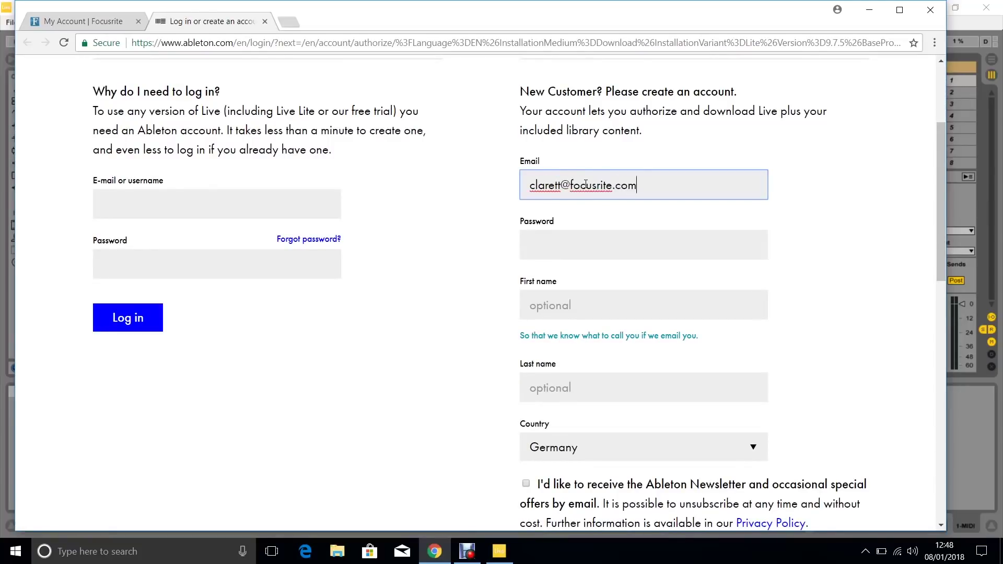
key(Tab)
text(********)
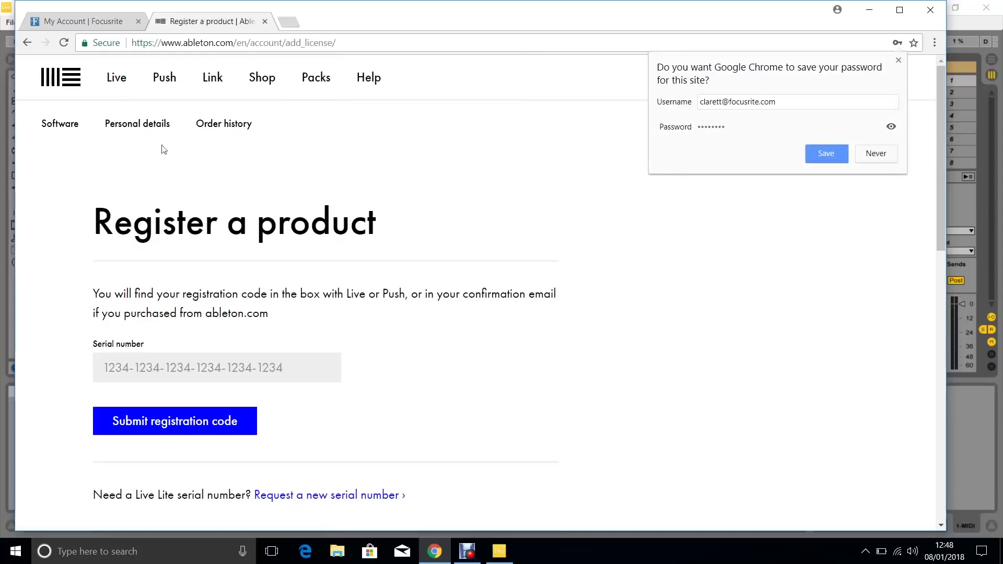
Copy the Ableton Live Lite activation code from the Focusrite account page
click(99, 24)
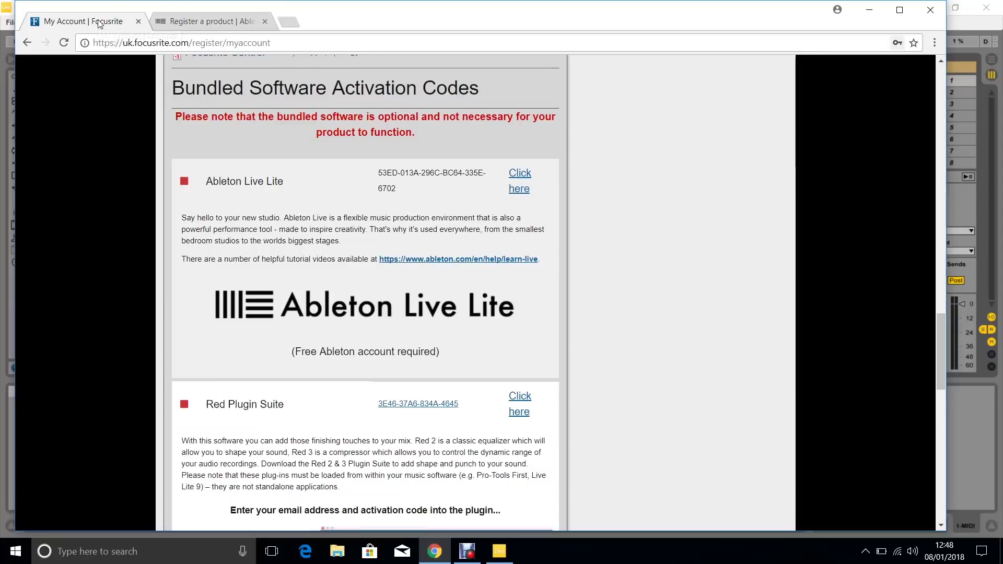
drag(395, 189, 379, 174)
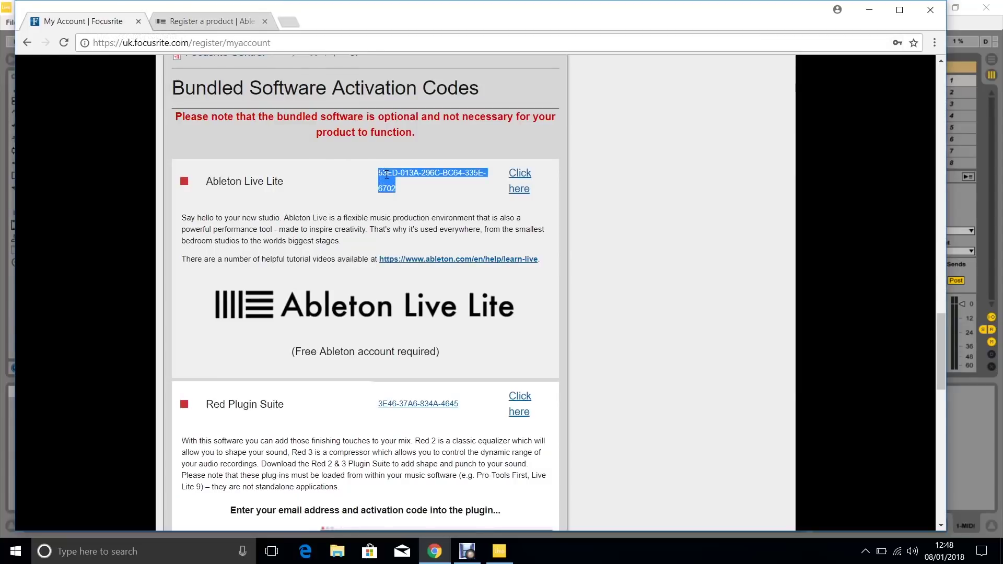
right_click(385, 175)
click(412, 185)
Paste the code into the Register a product serial number field and submit it
click(235, 21)
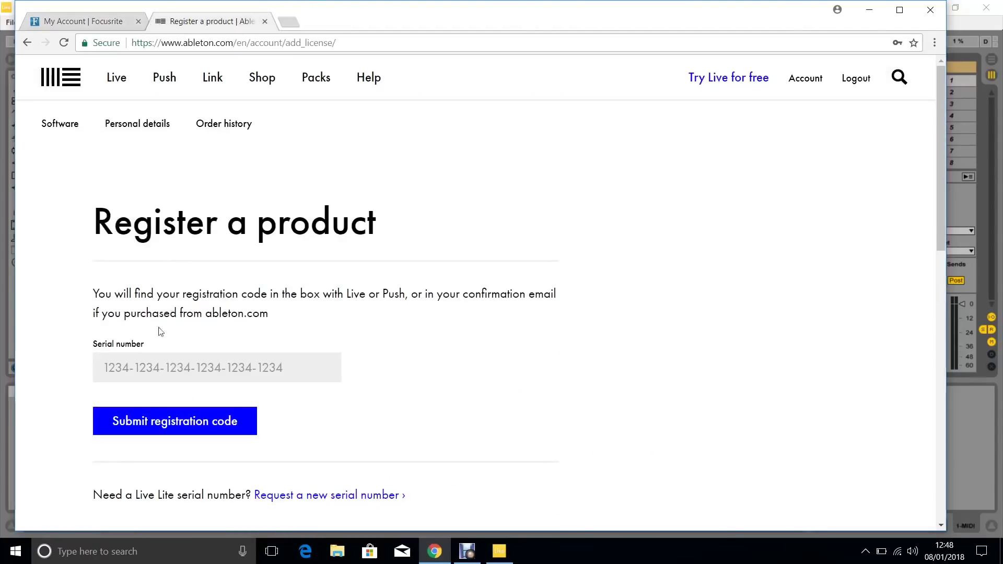
click(106, 368)
right_click(104, 368)
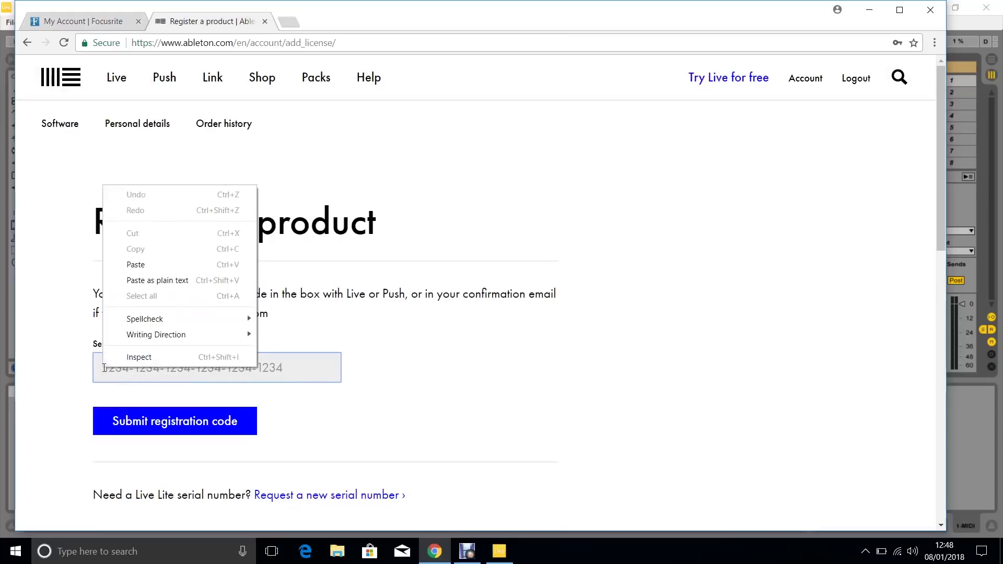
click(157, 265)
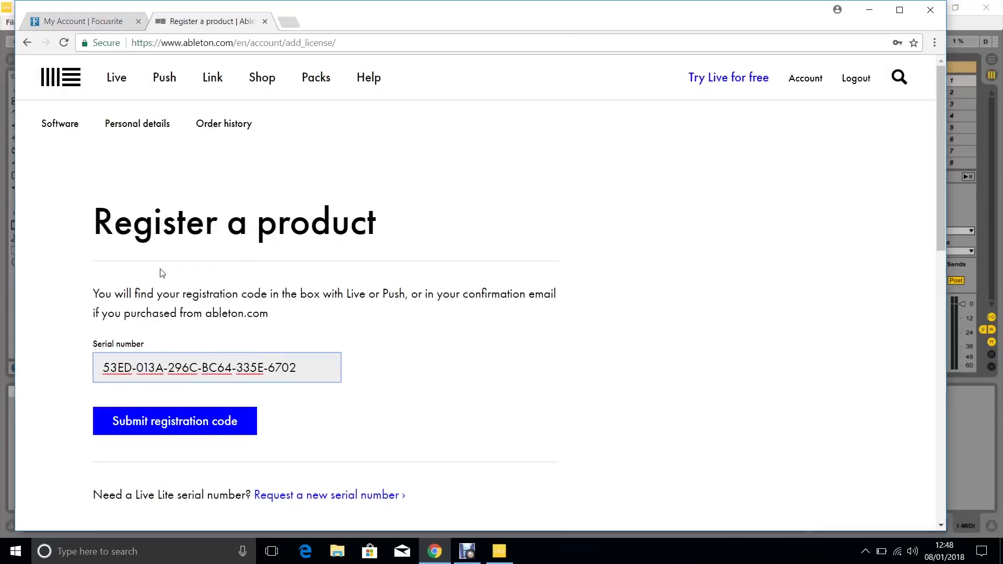
click(172, 429)
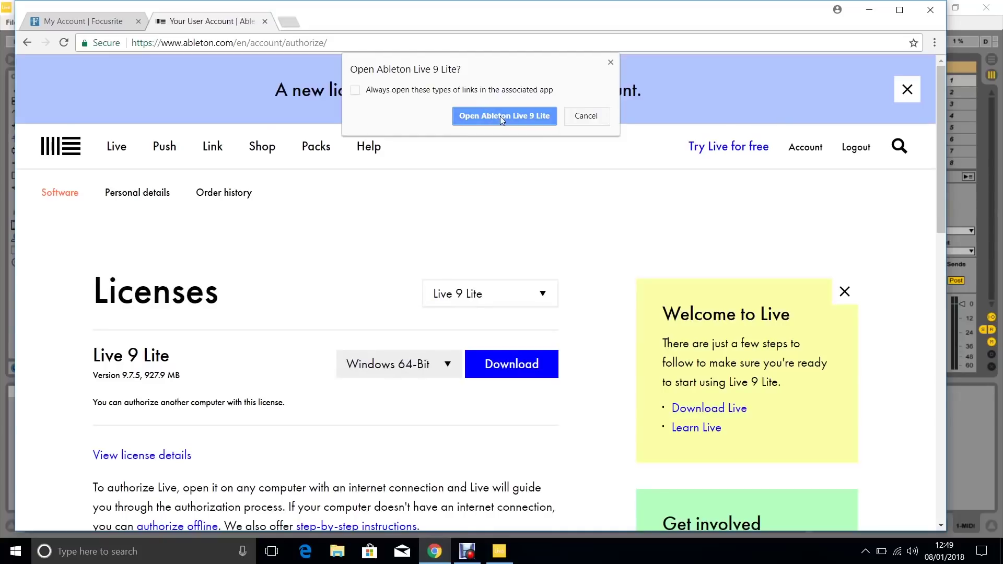
Open Ableton Live 9 Lite from the browser and acknowledge the successful authorization
click(500, 116)
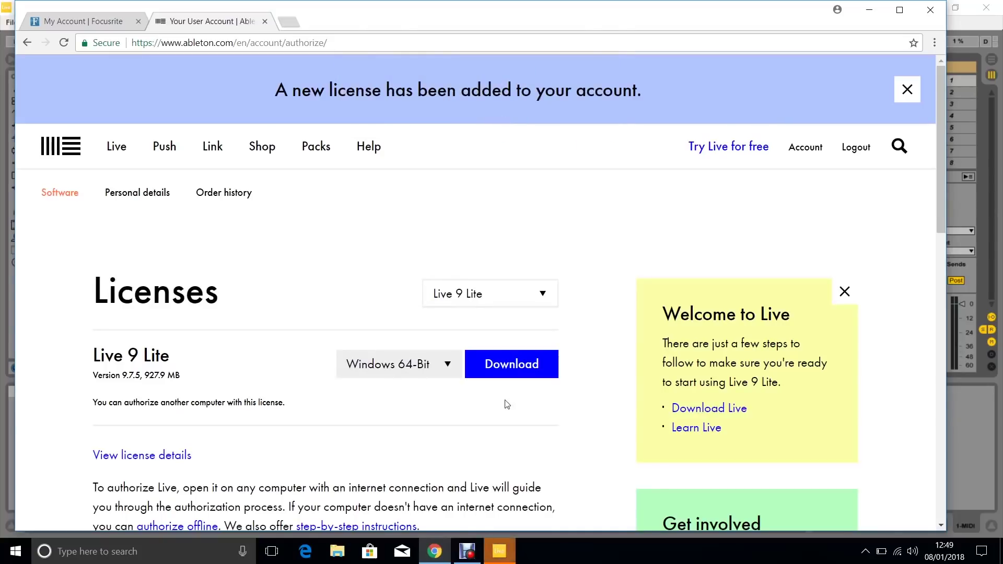
click(502, 552)
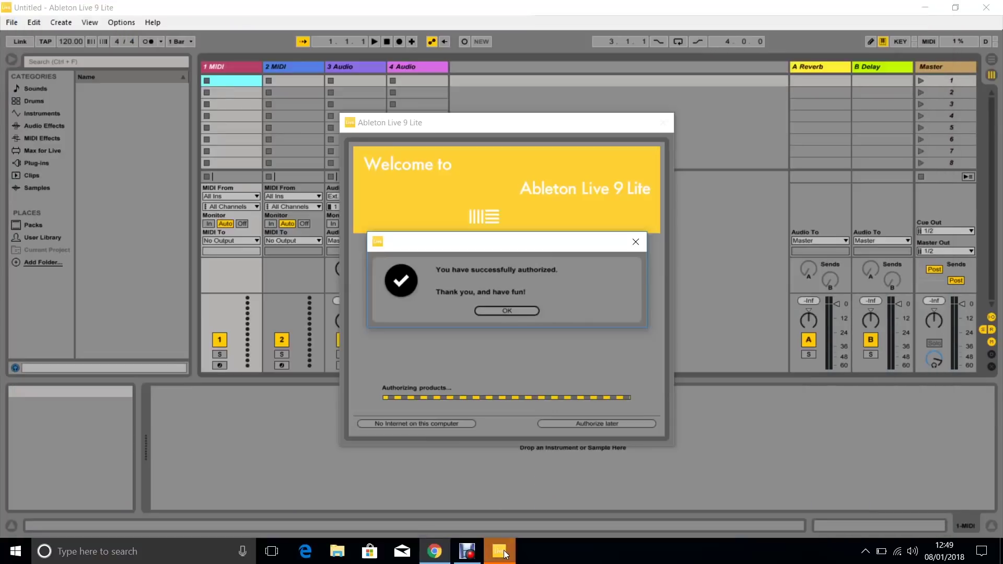
click(502, 308)
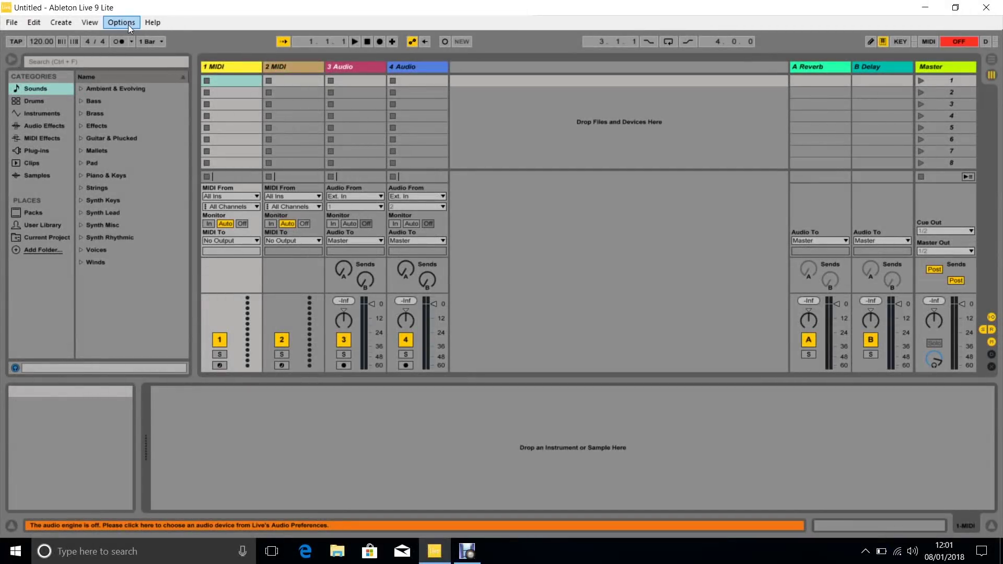
In Audio preferences, set Driver Type to ASIO and Audio Device to Focusrite USB ASIO
click(128, 25)
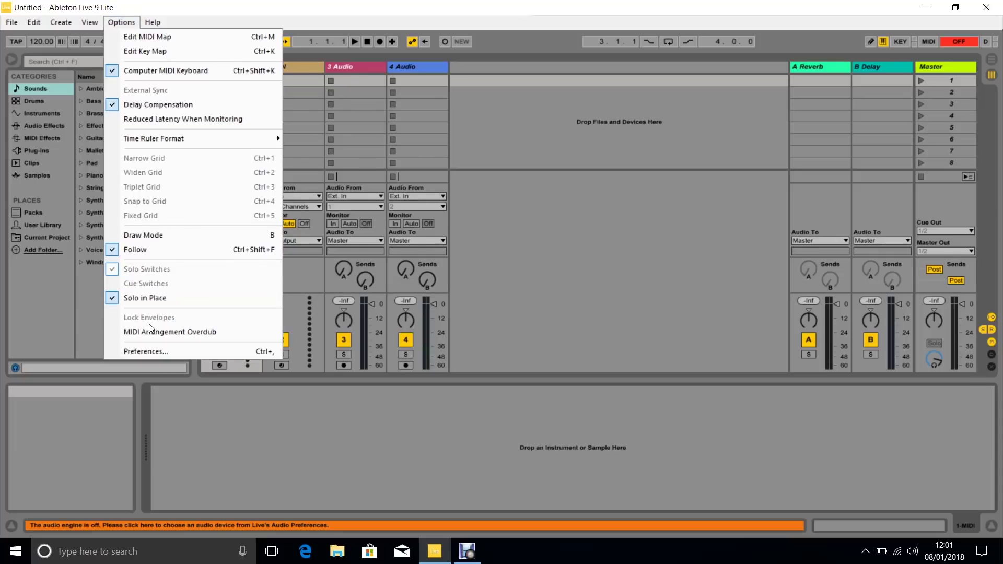
click(149, 351)
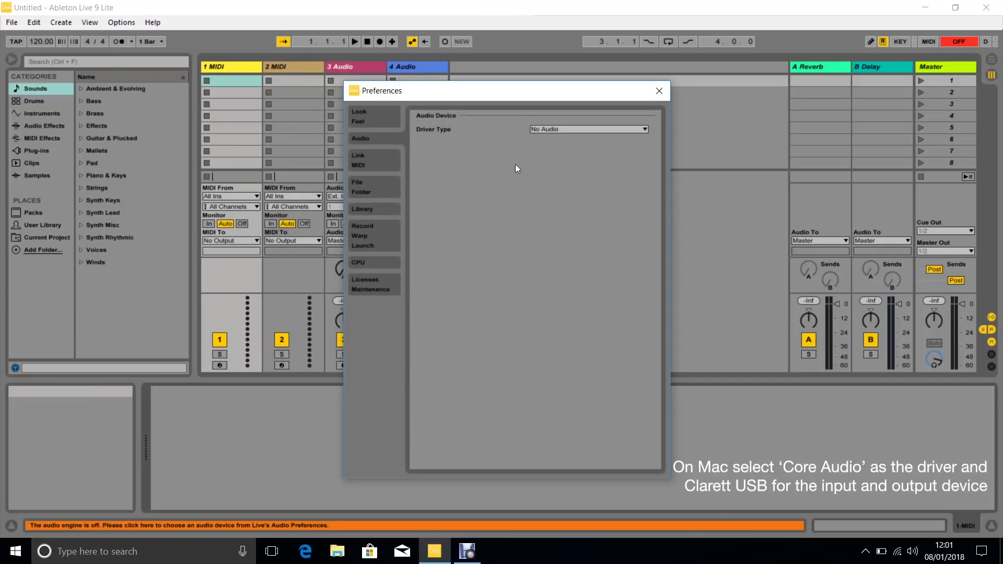
click(583, 130)
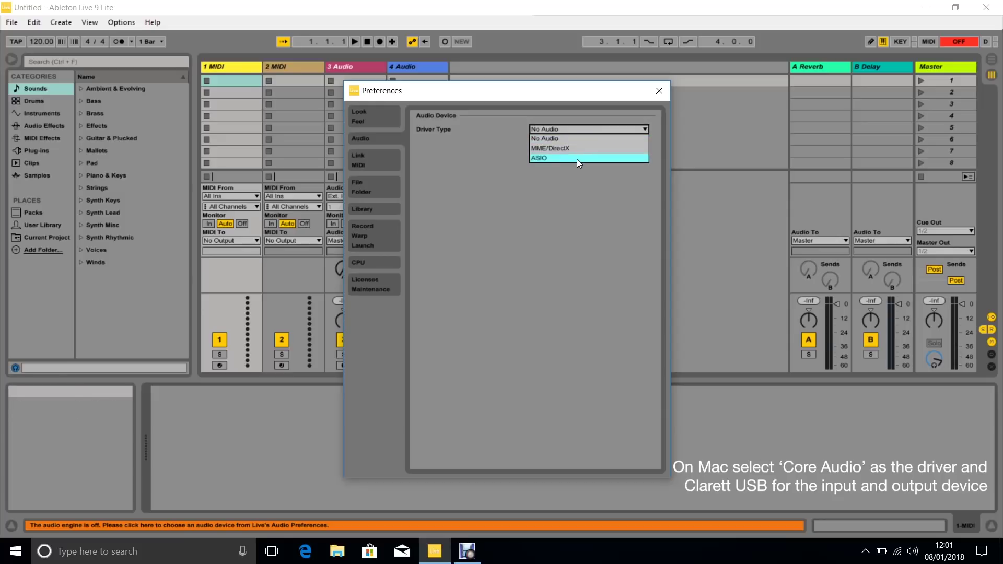
click(577, 158)
click(572, 146)
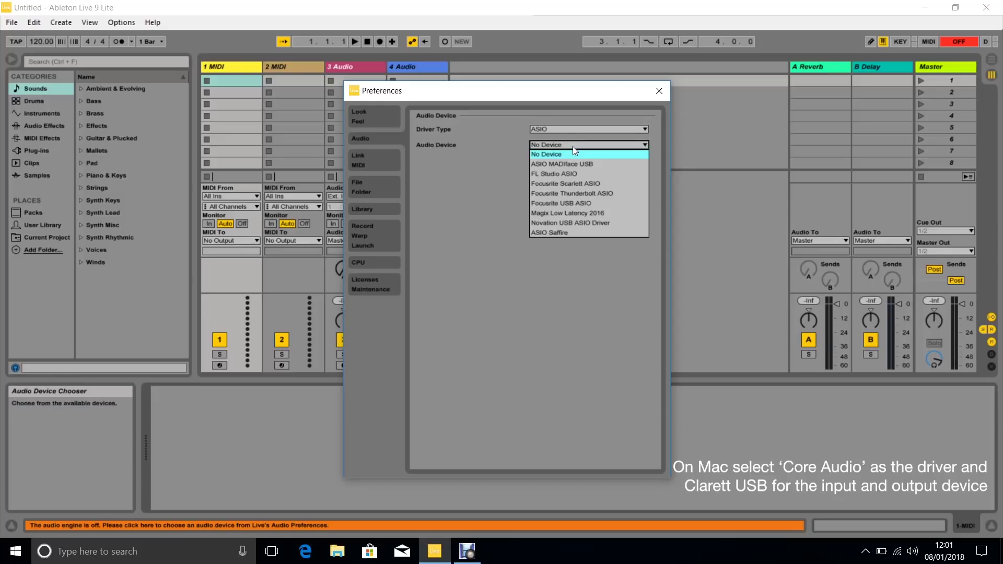
click(569, 205)
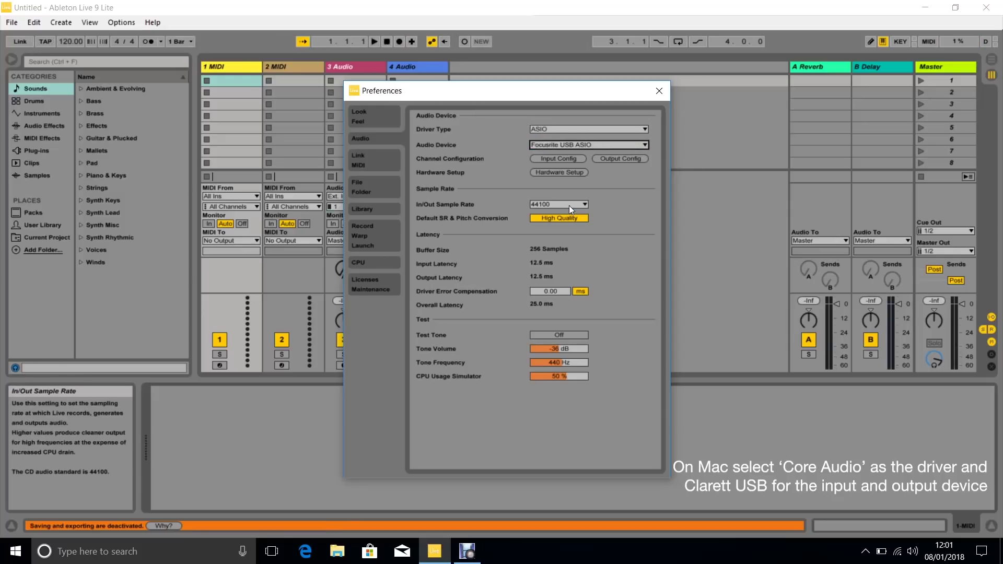
Enable inputs 3/4 as mono and stereo, confirm the input and output configurations, and close Preferences
click(563, 155)
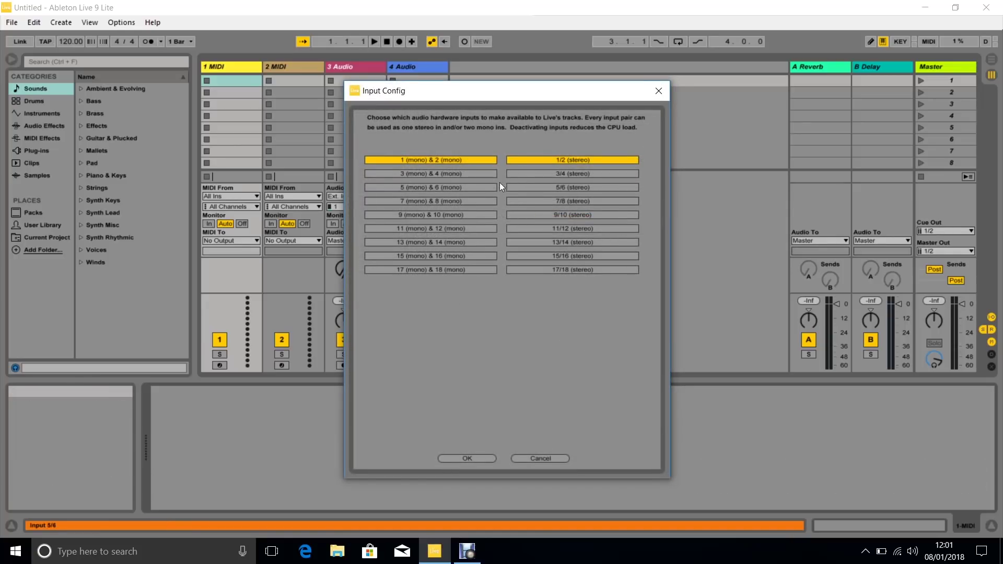
click(480, 174)
click(518, 173)
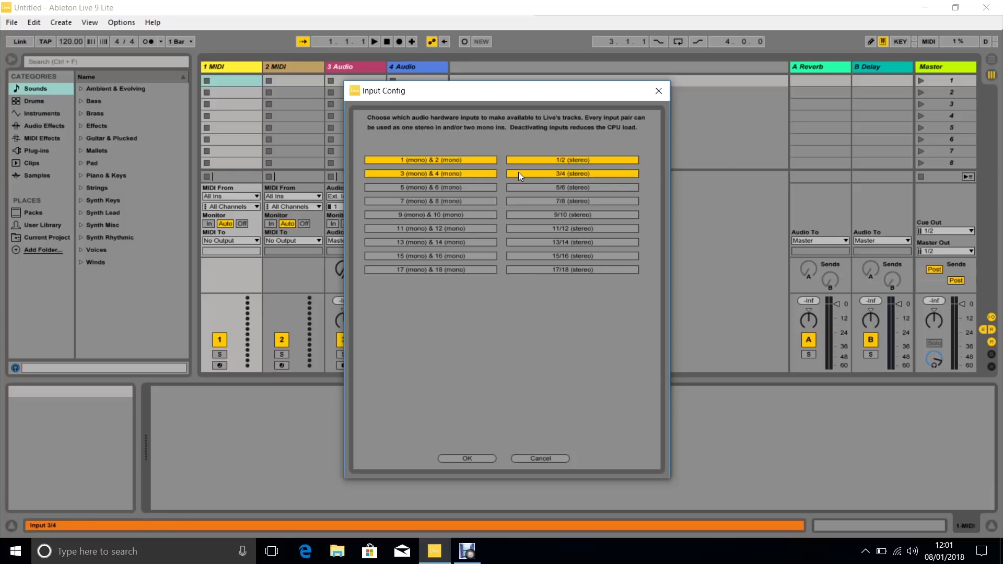
click(468, 458)
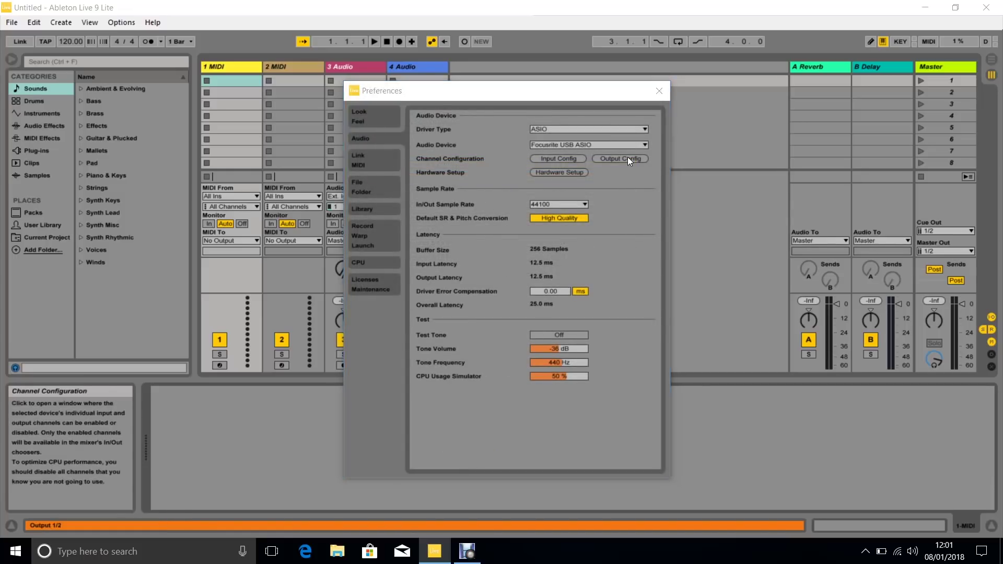
click(628, 159)
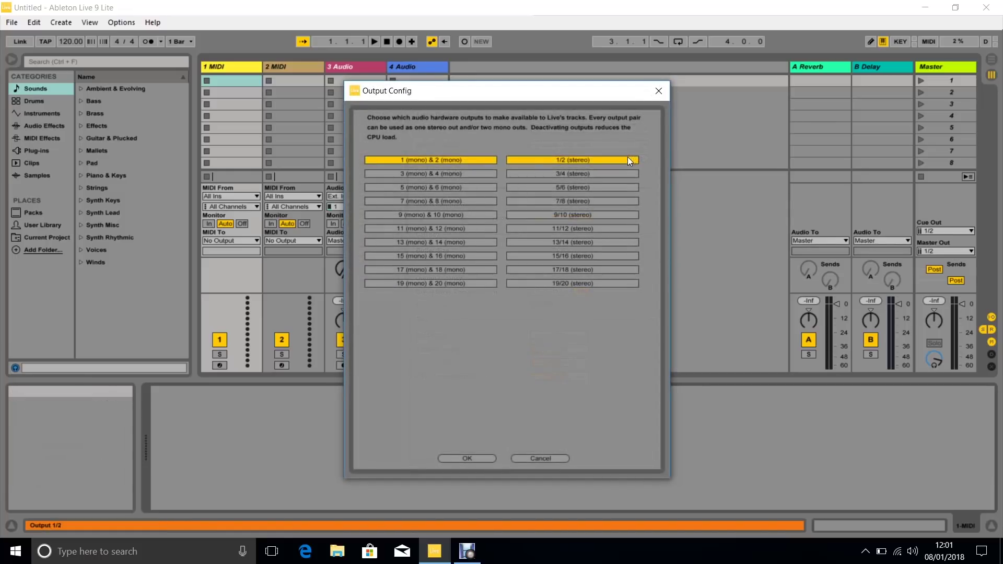
click(468, 459)
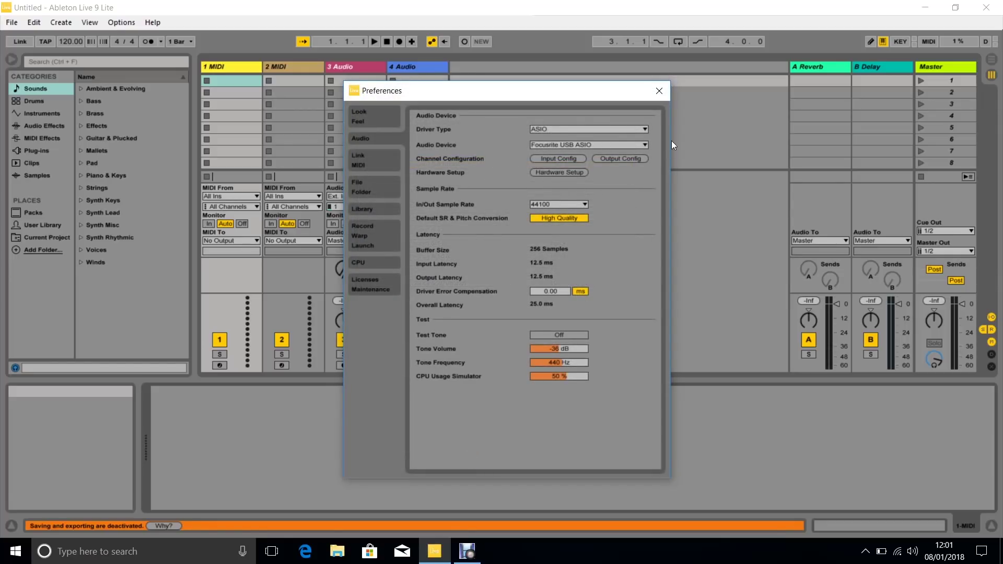
click(661, 95)
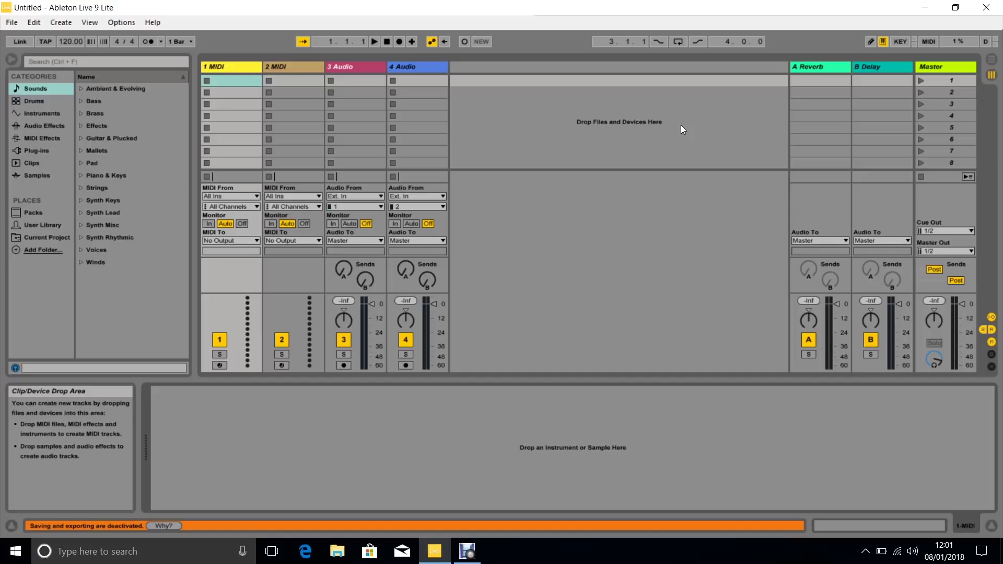
In Arrangement View, set track 3's input to channel 1, arm it, and start recording
click(993, 62)
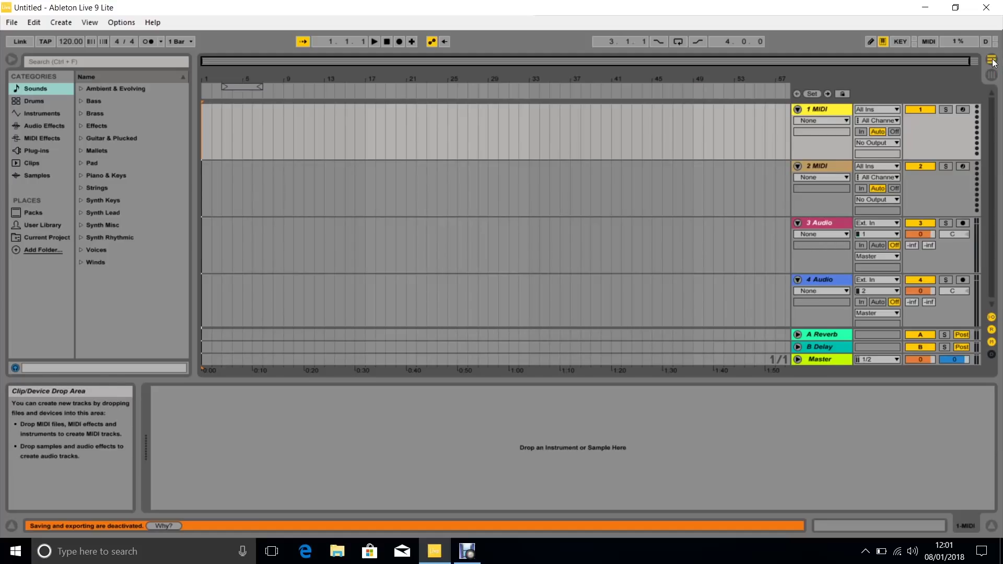
click(893, 237)
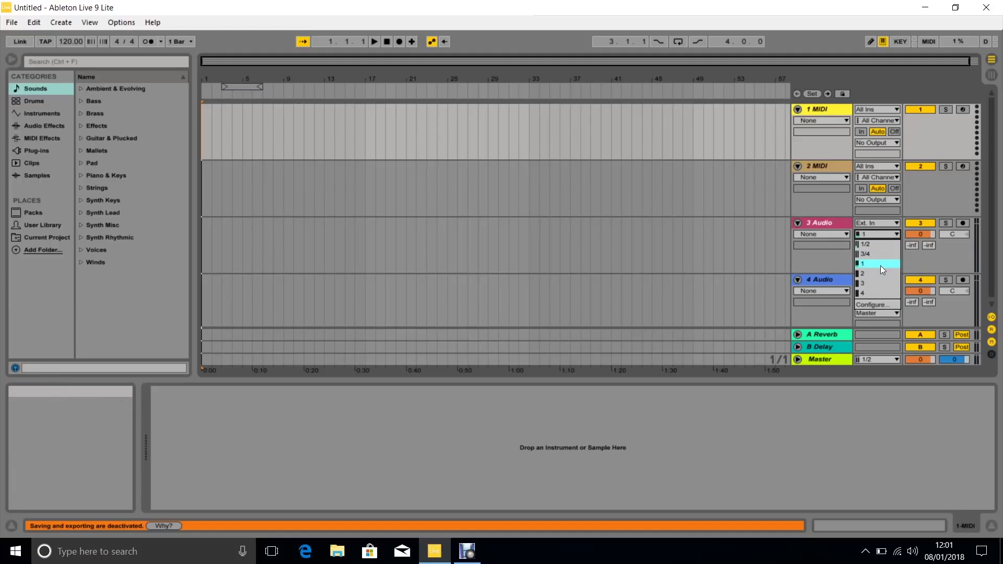
click(879, 265)
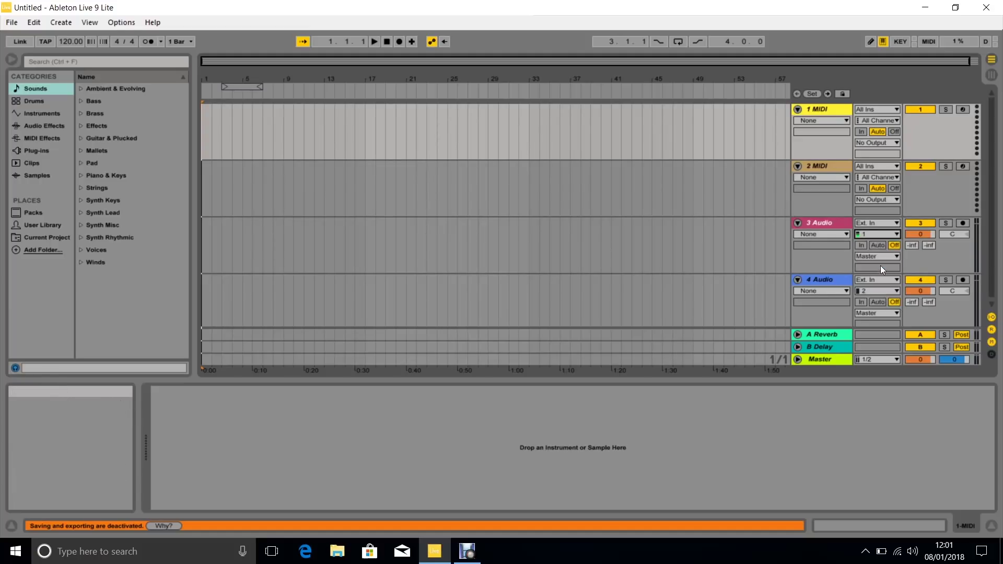
click(962, 222)
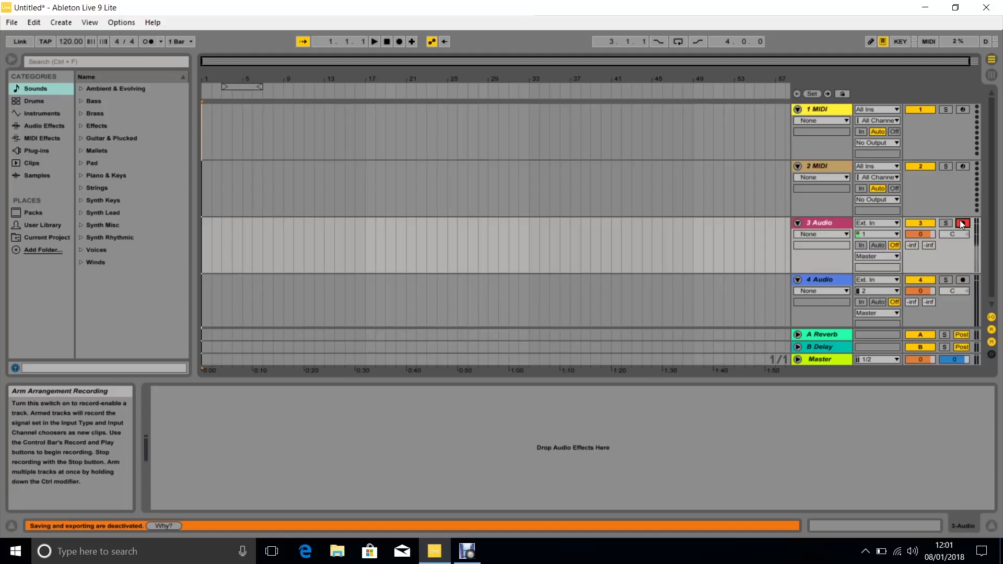
click(399, 41)
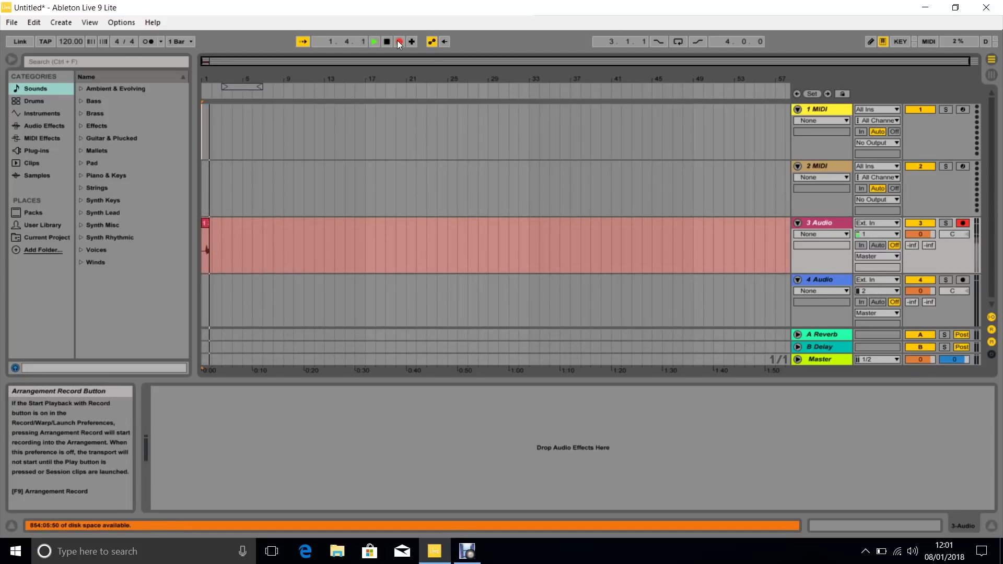